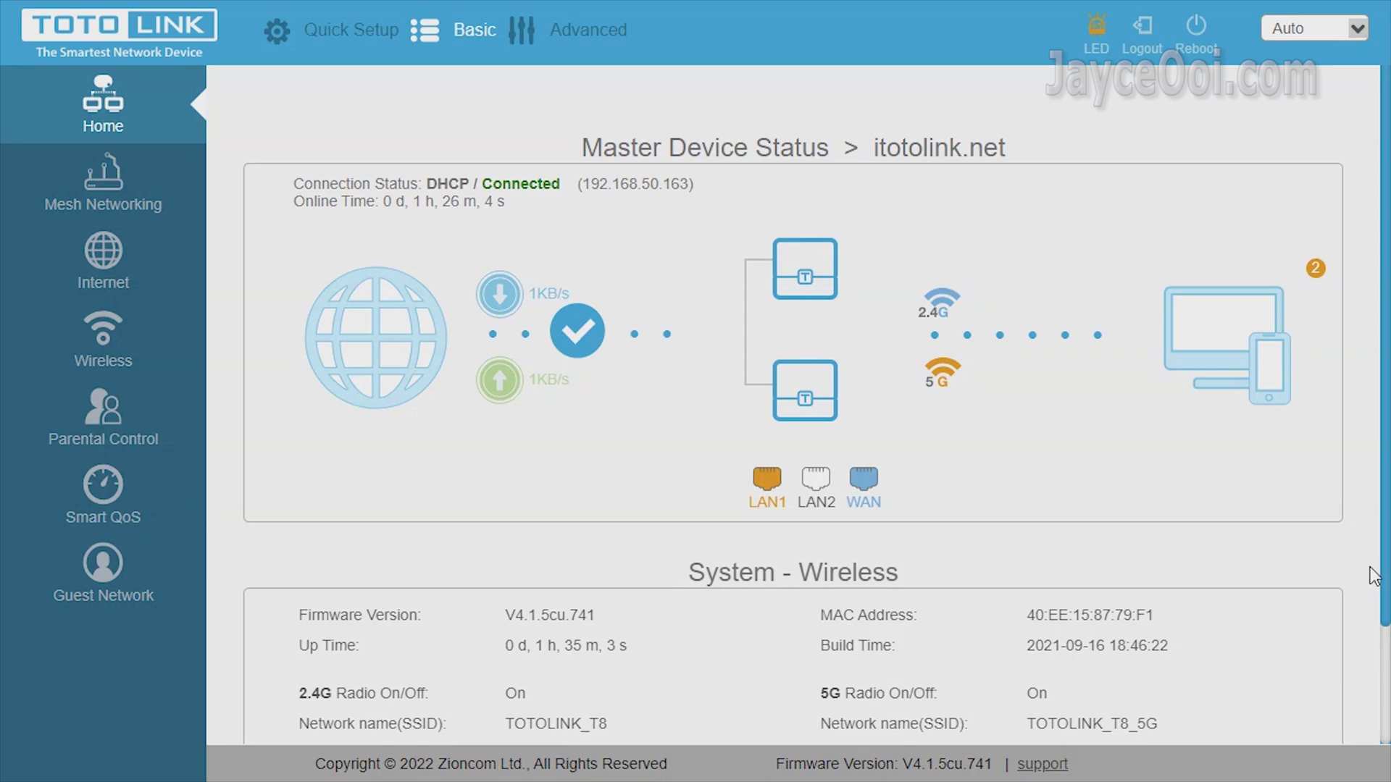
Tour the Home, Mesh Networking and Internet pages, then list the Wireless 2.4G country/region choices.
scroll(1374, 577, down, 2)
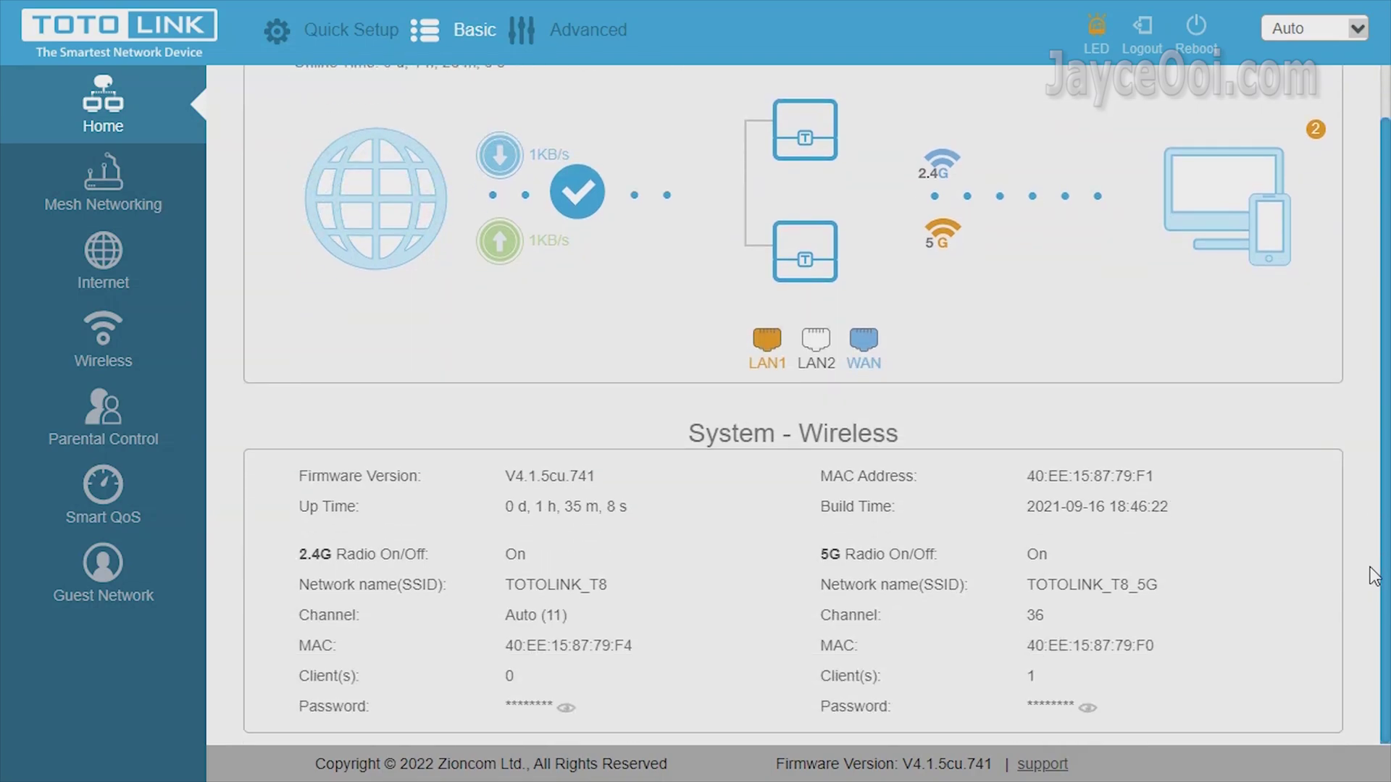
scroll(1374, 577, up, 2)
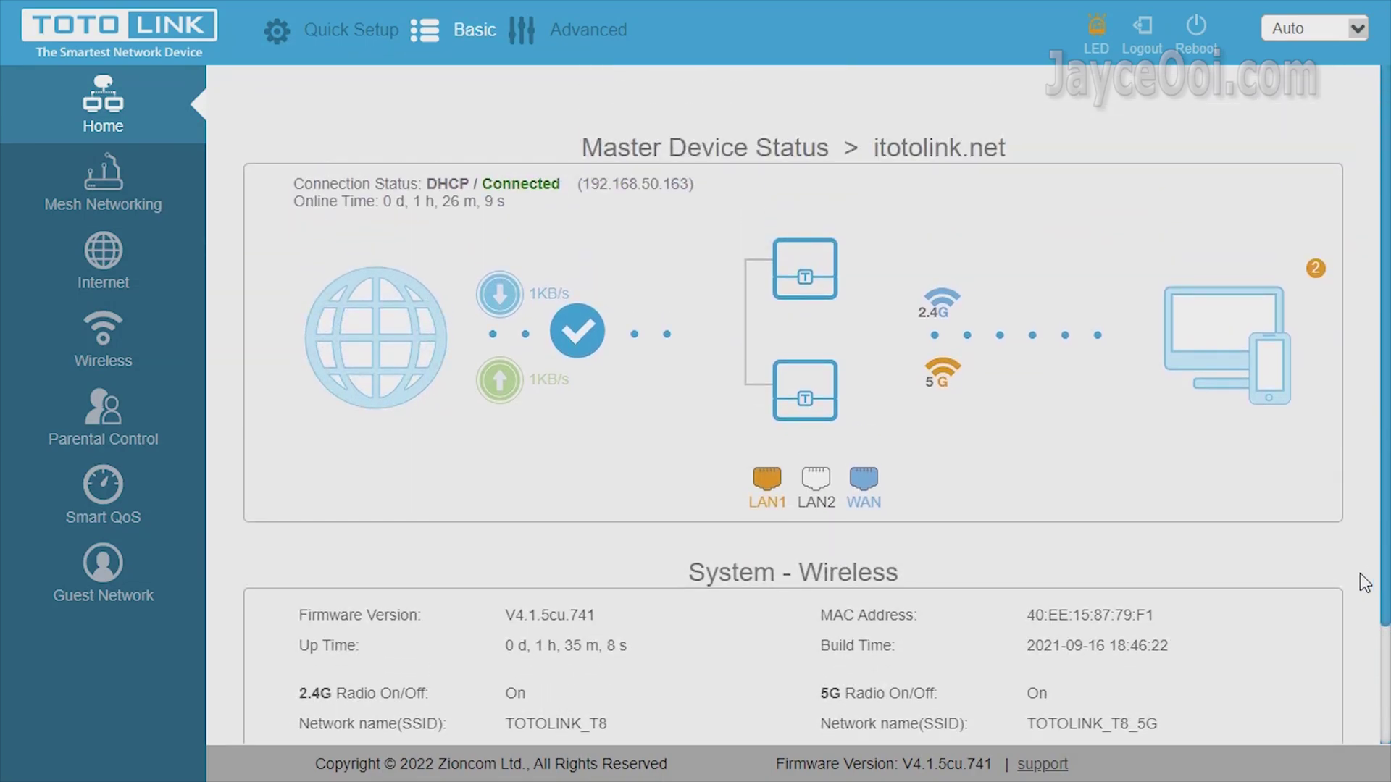
click(105, 192)
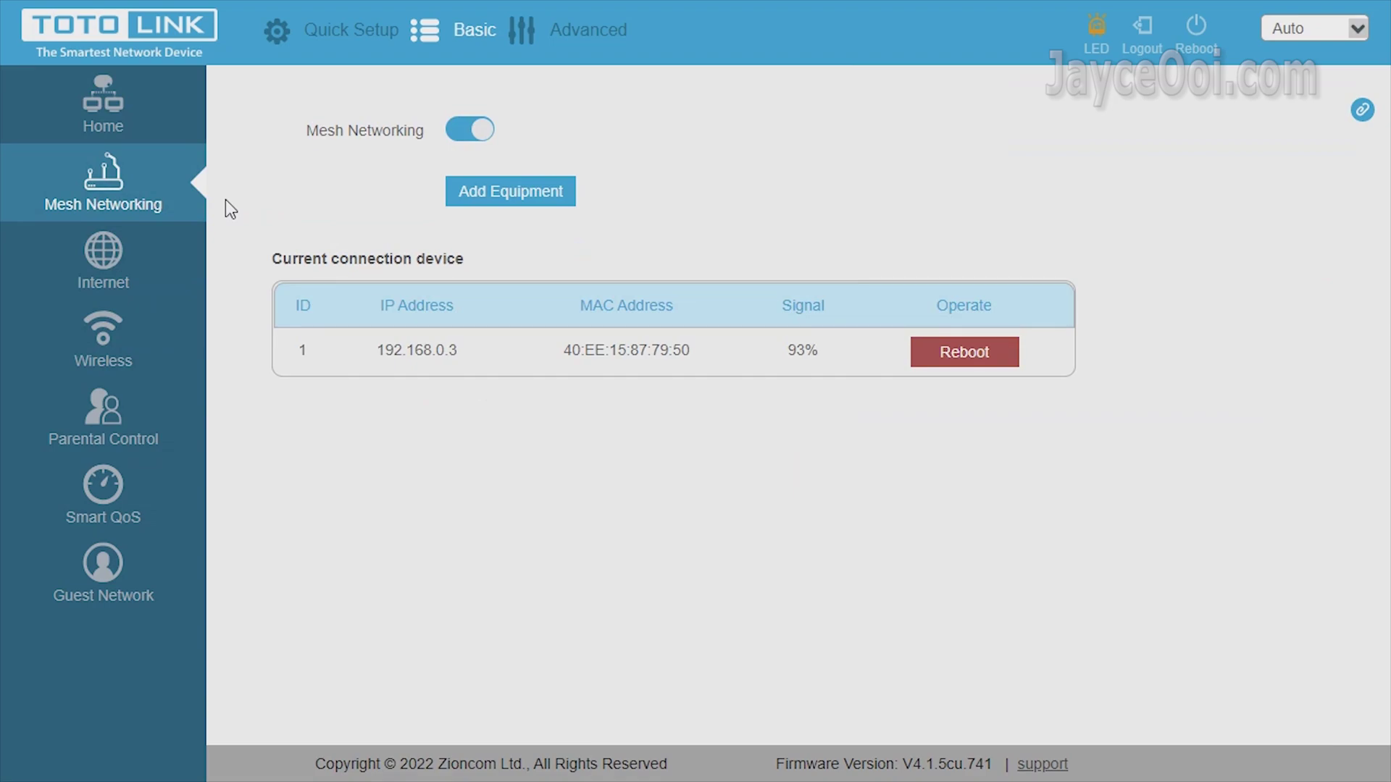
click(174, 254)
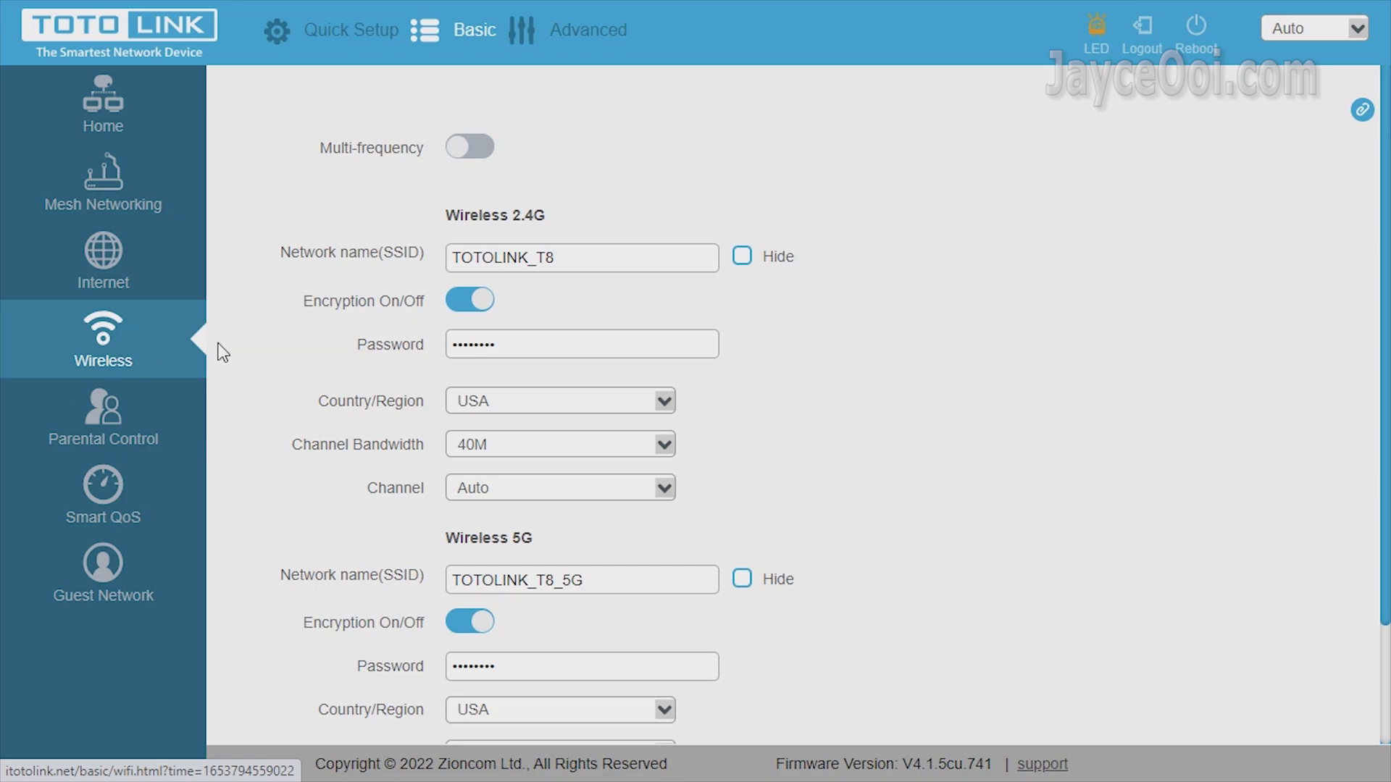
scroll(222, 353, down, 2)
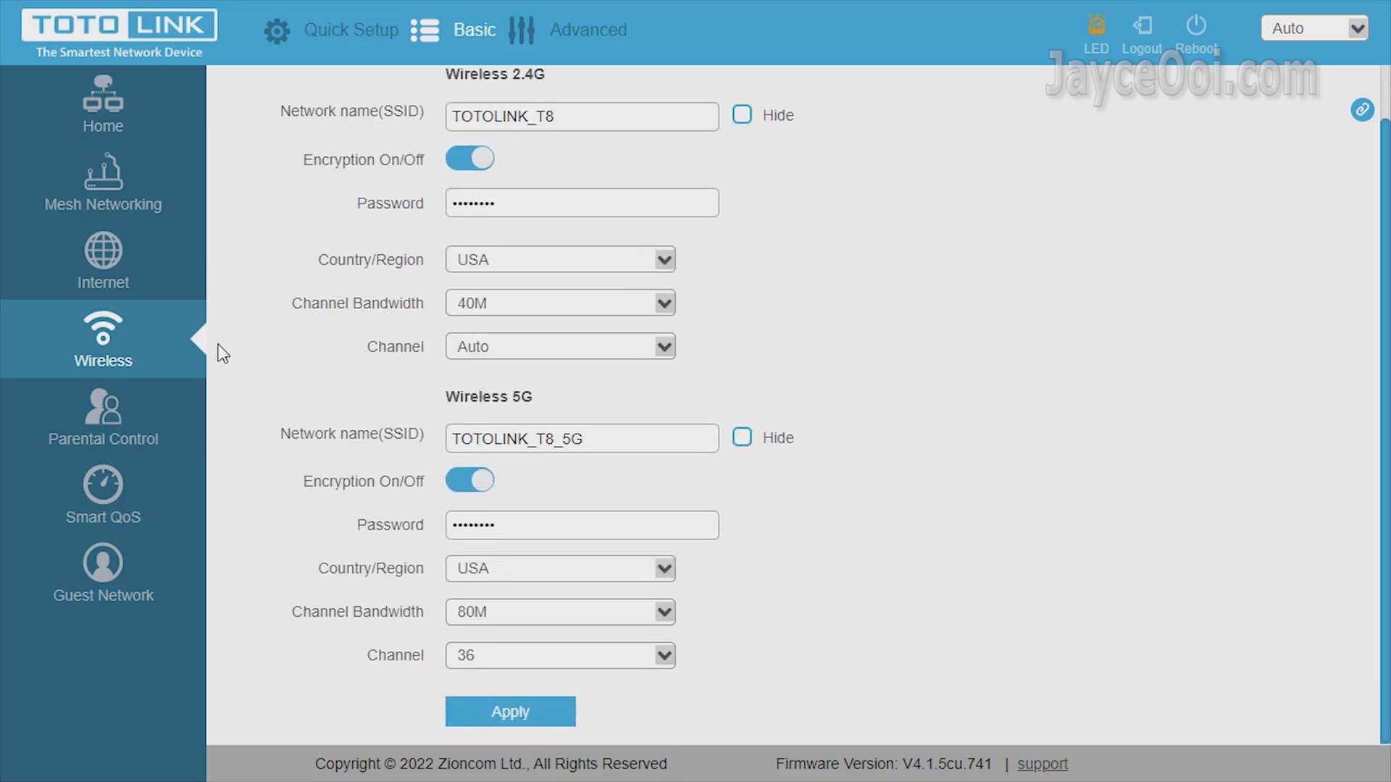
click(662, 262)
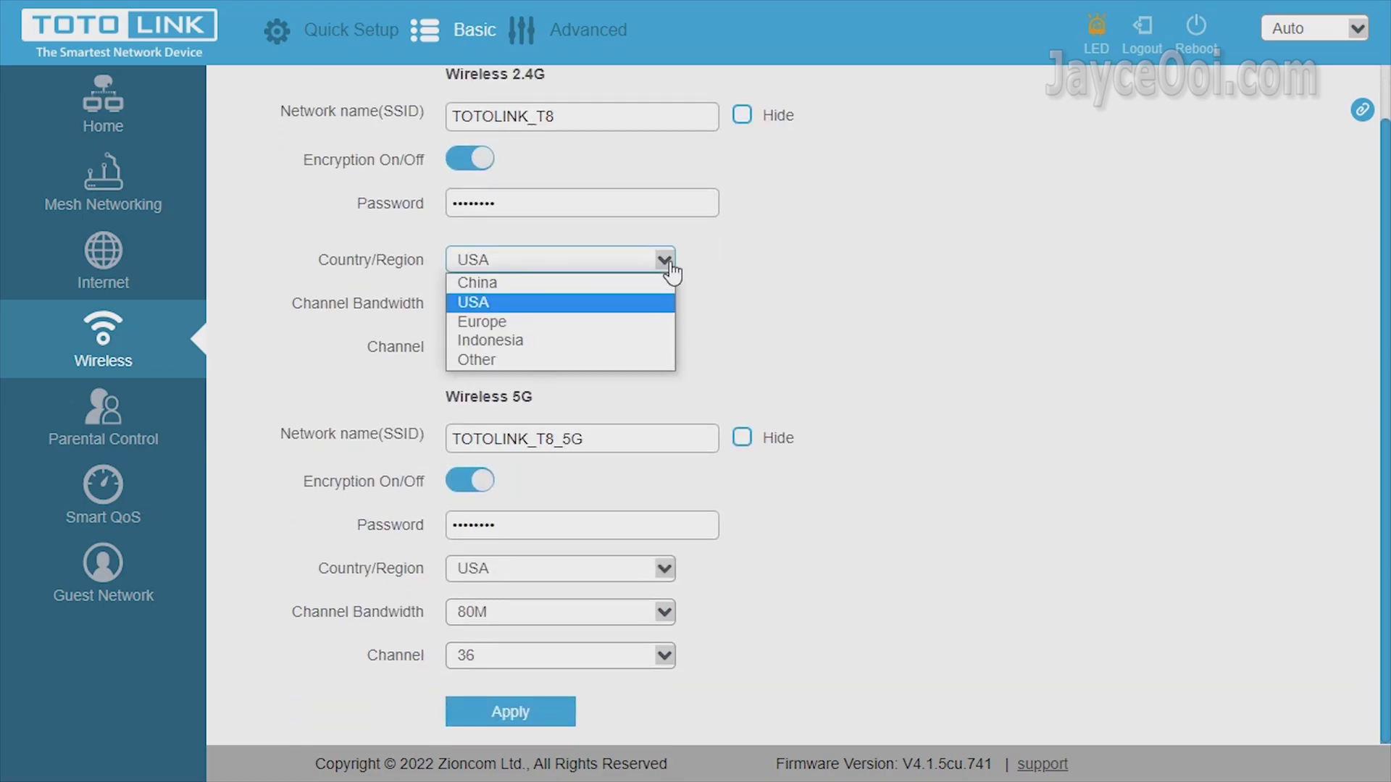
View Parental Control and Guest Network, then switch to the Advanced dashboard (CPU 3%, memory 39%).
click(257, 294)
click(148, 420)
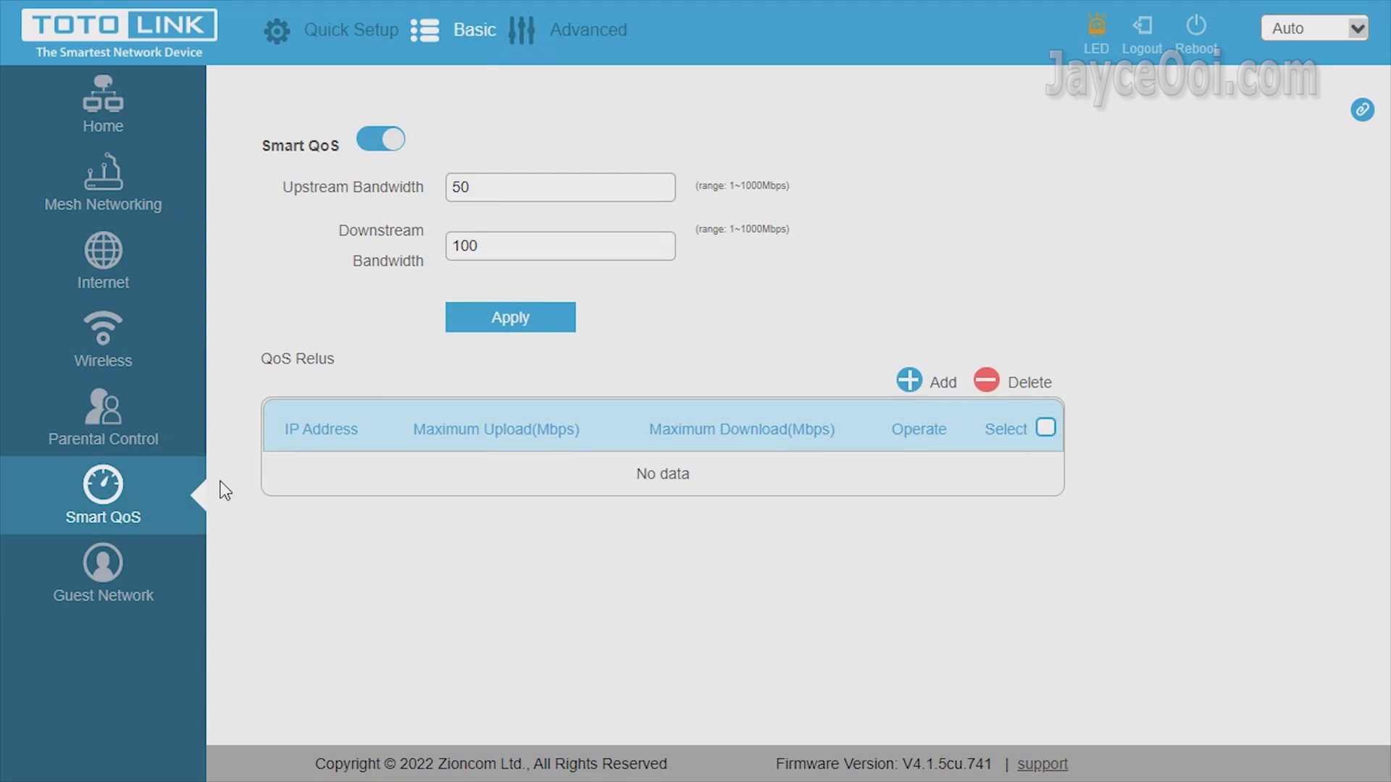
click(169, 577)
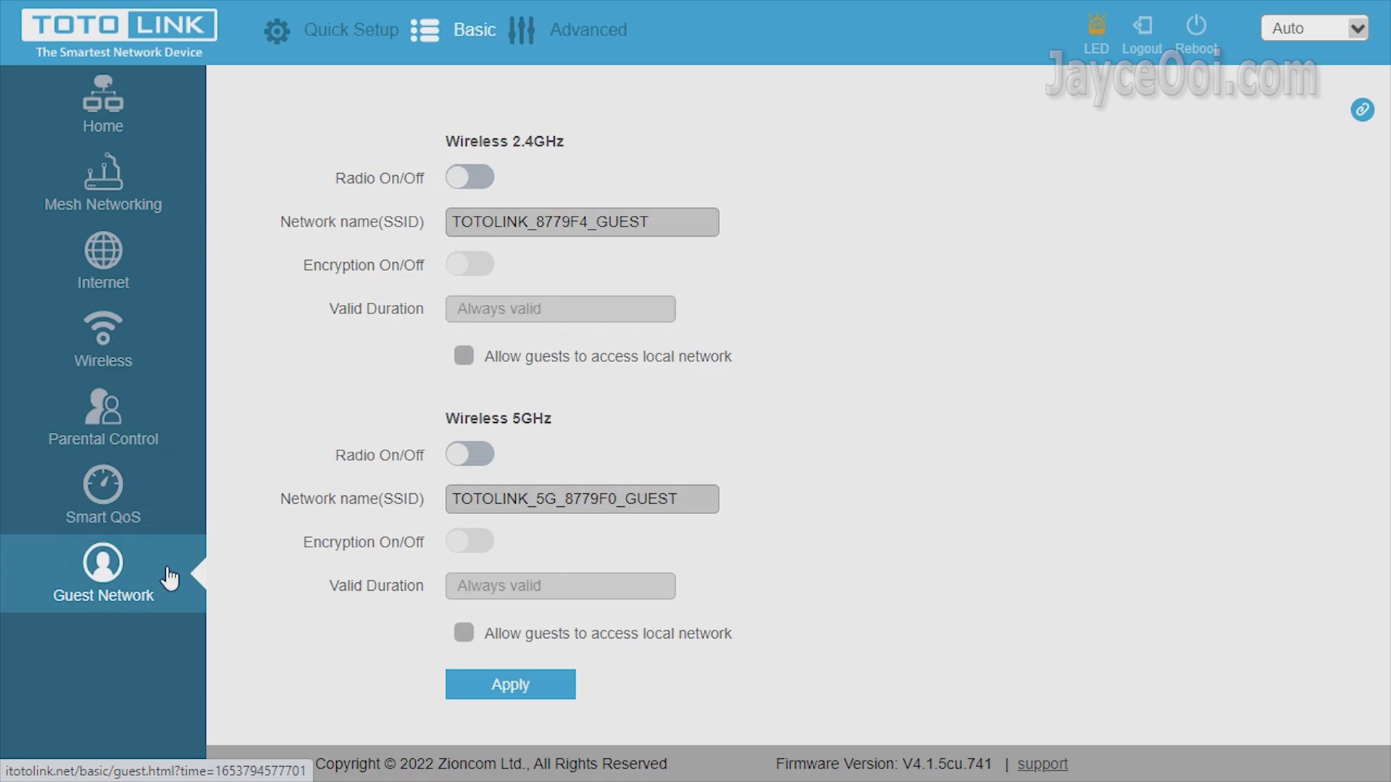
click(580, 31)
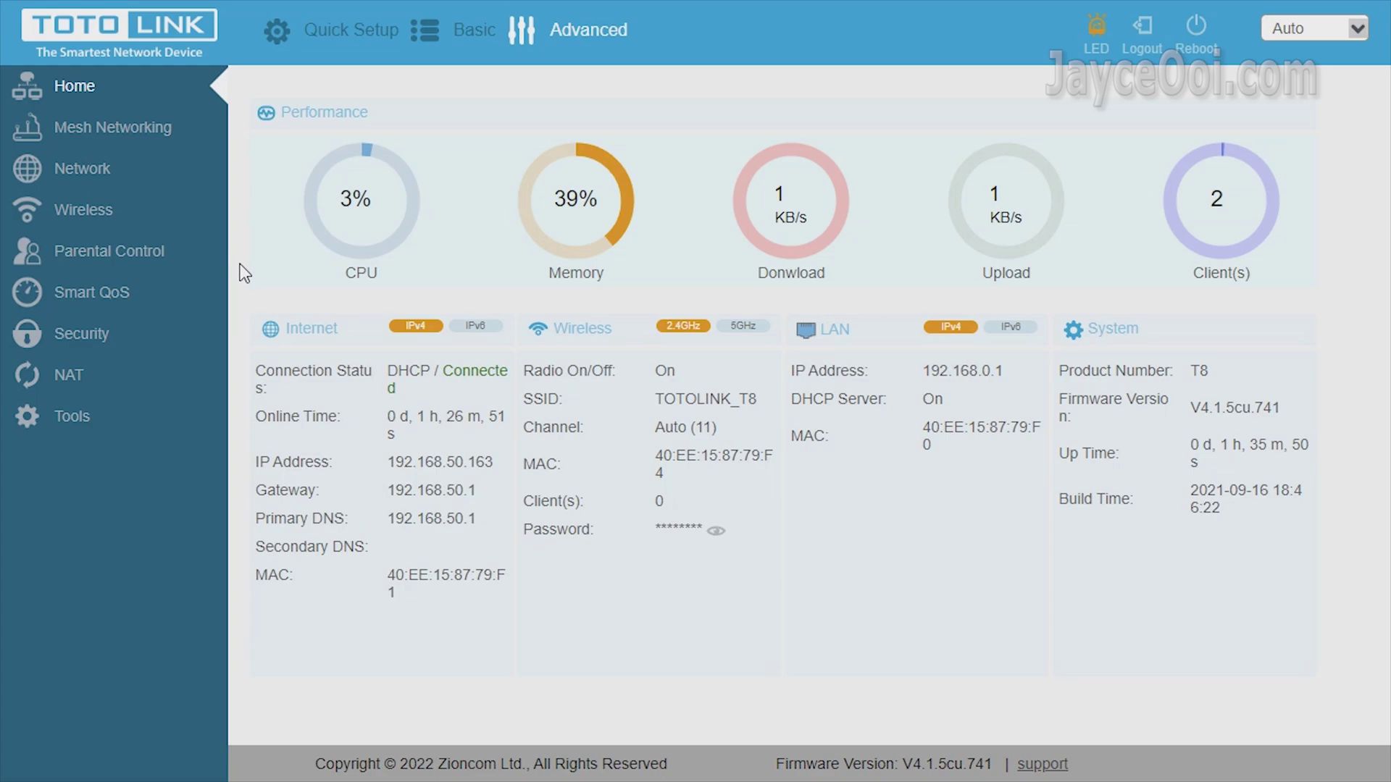
Go to Network > IPTV and switch IPTV on.
click(113, 174)
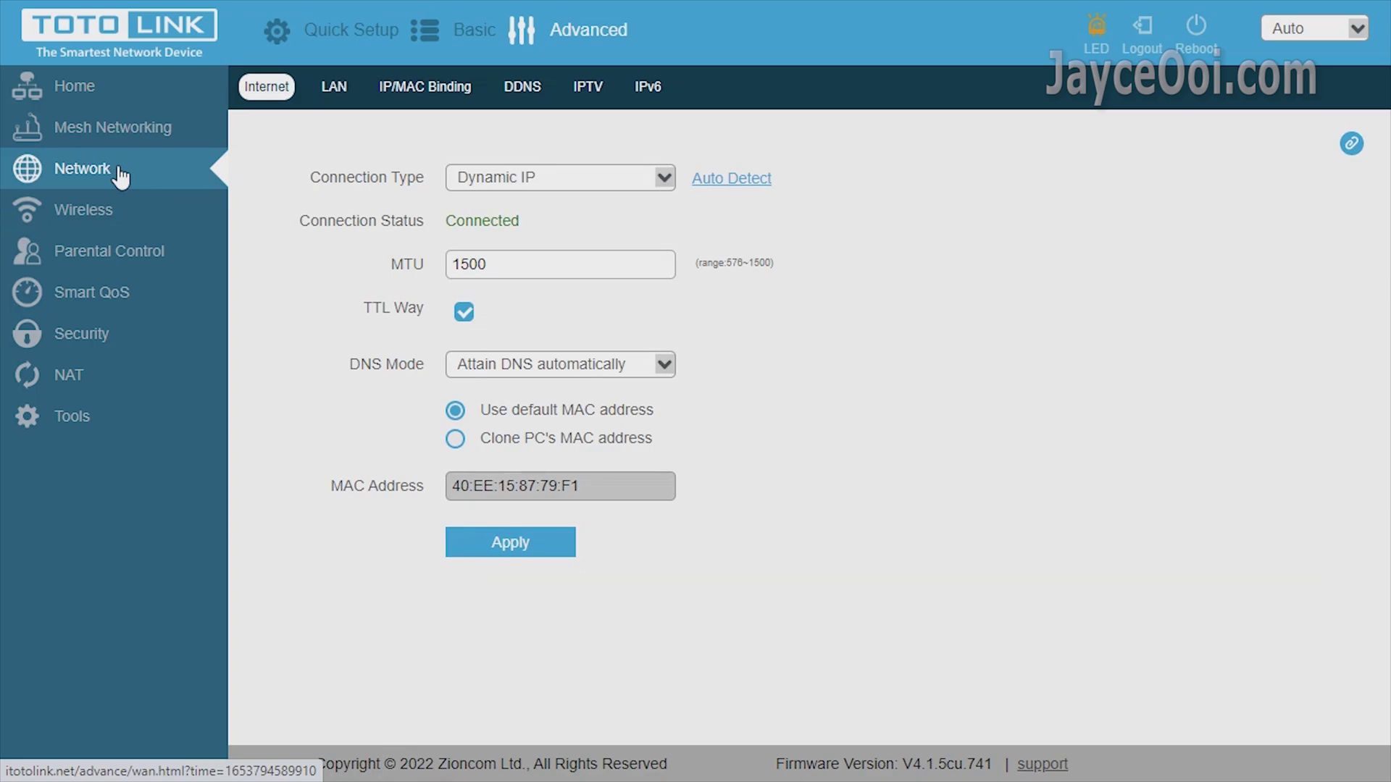
click(588, 88)
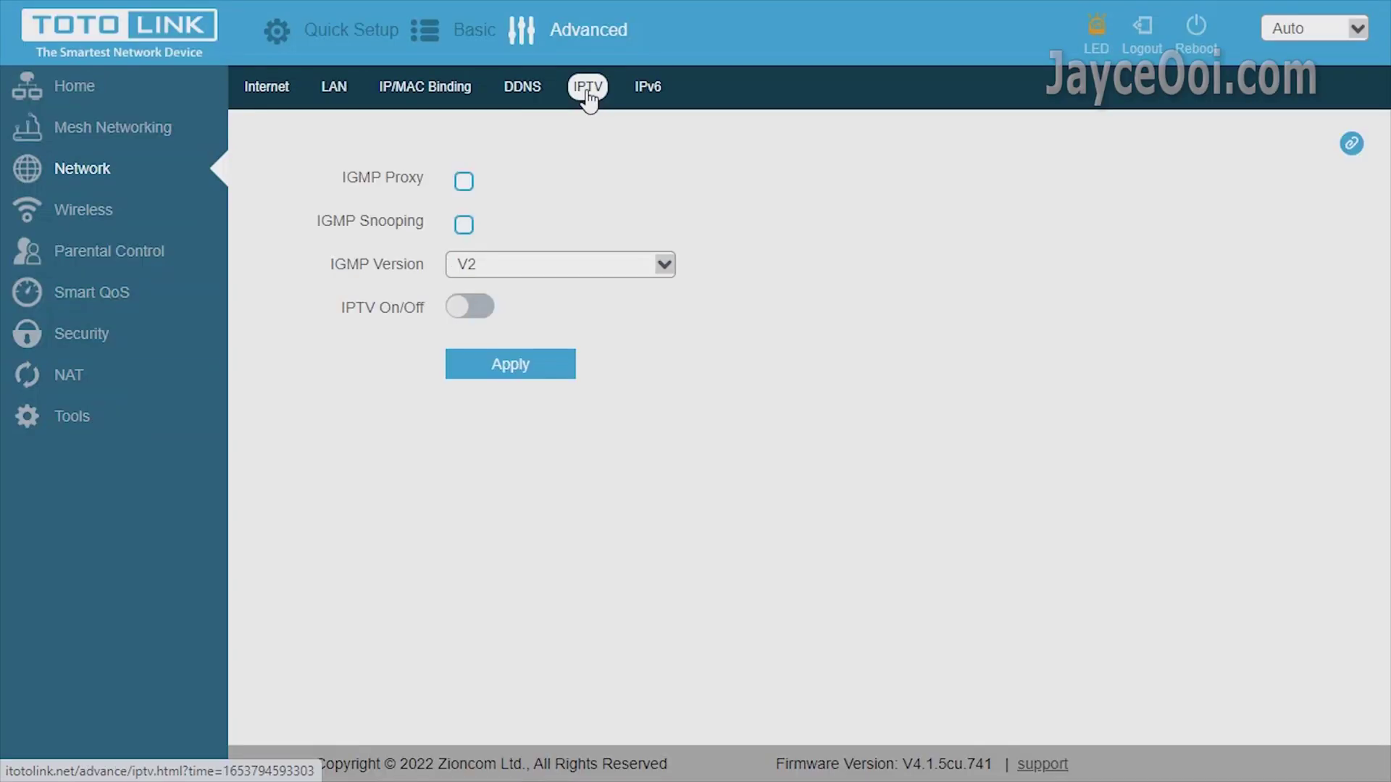
click(465, 314)
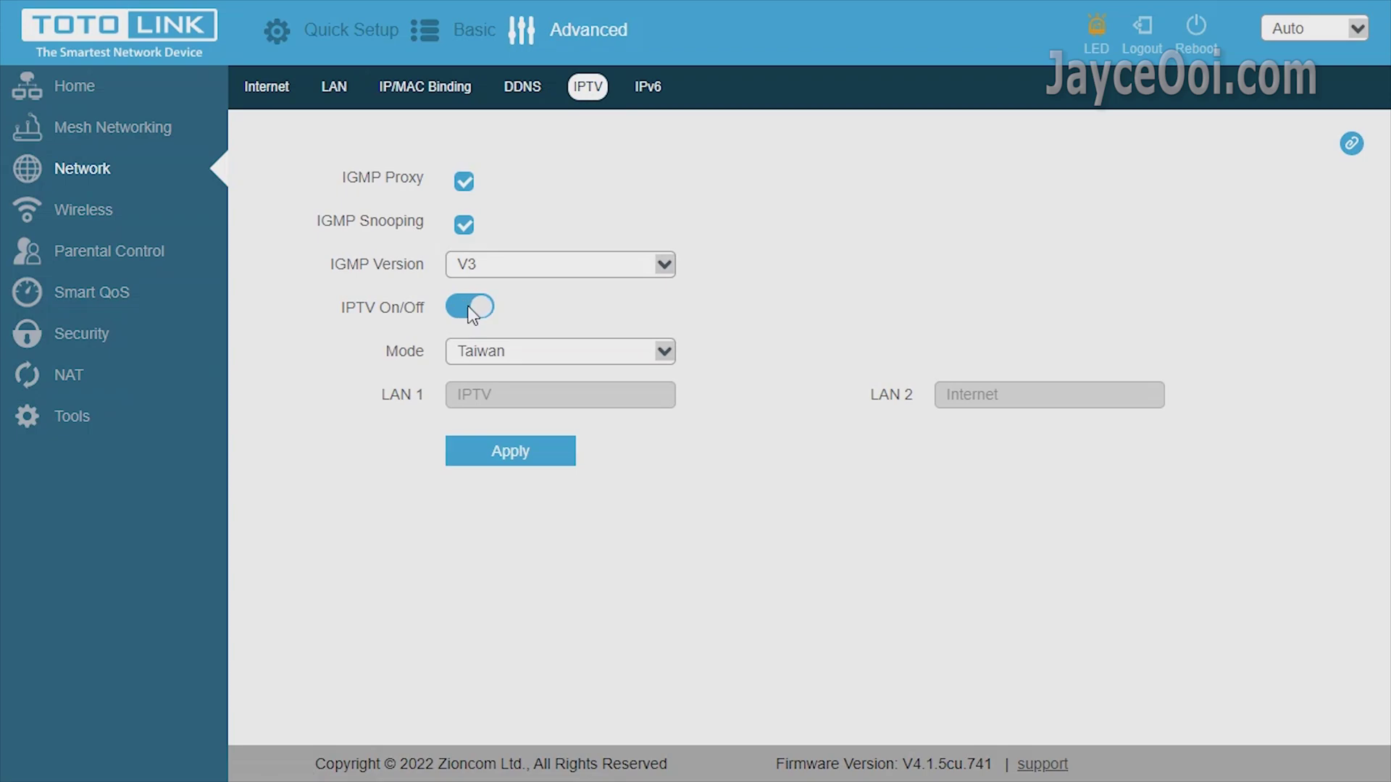
Try IPTV modes Malaysia-Unifi and Malaysia-Maxis, finishing on User Define.
click(665, 354)
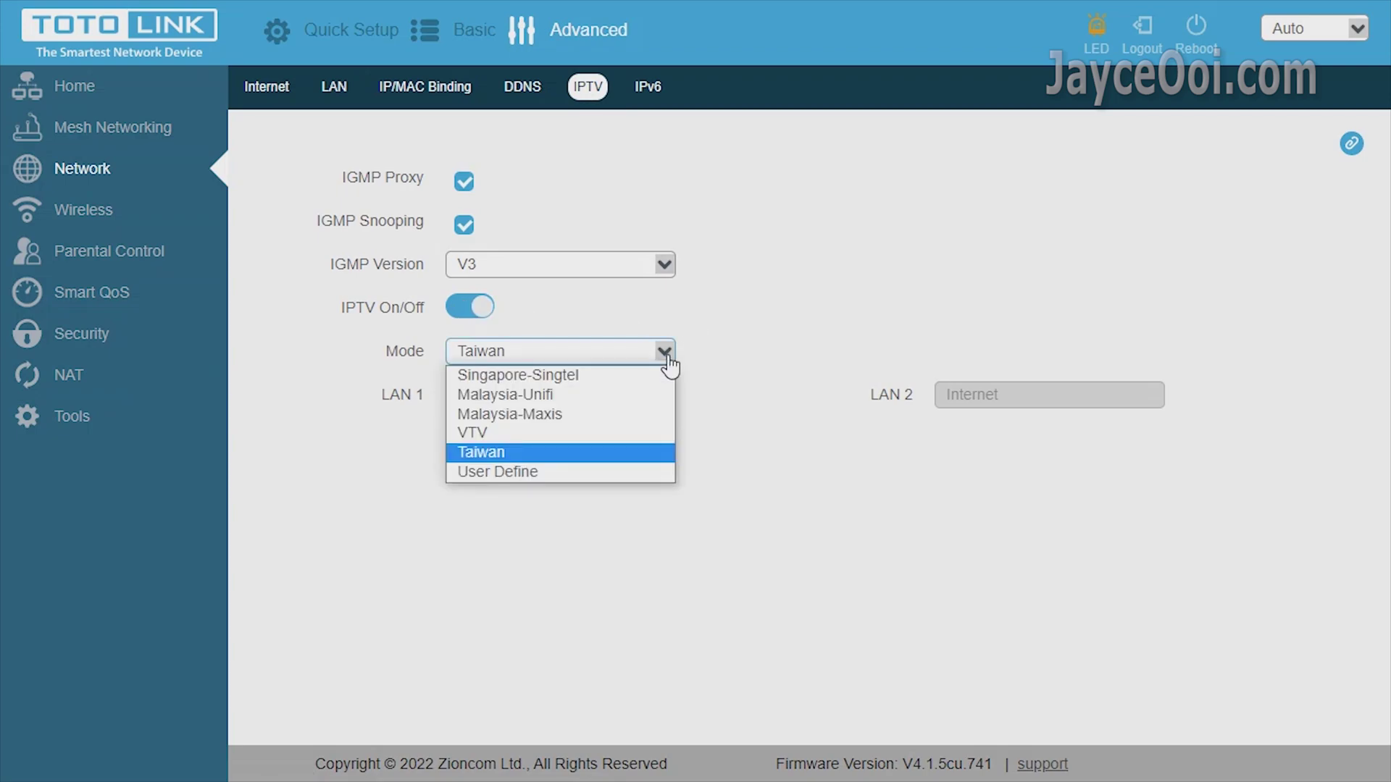
click(659, 396)
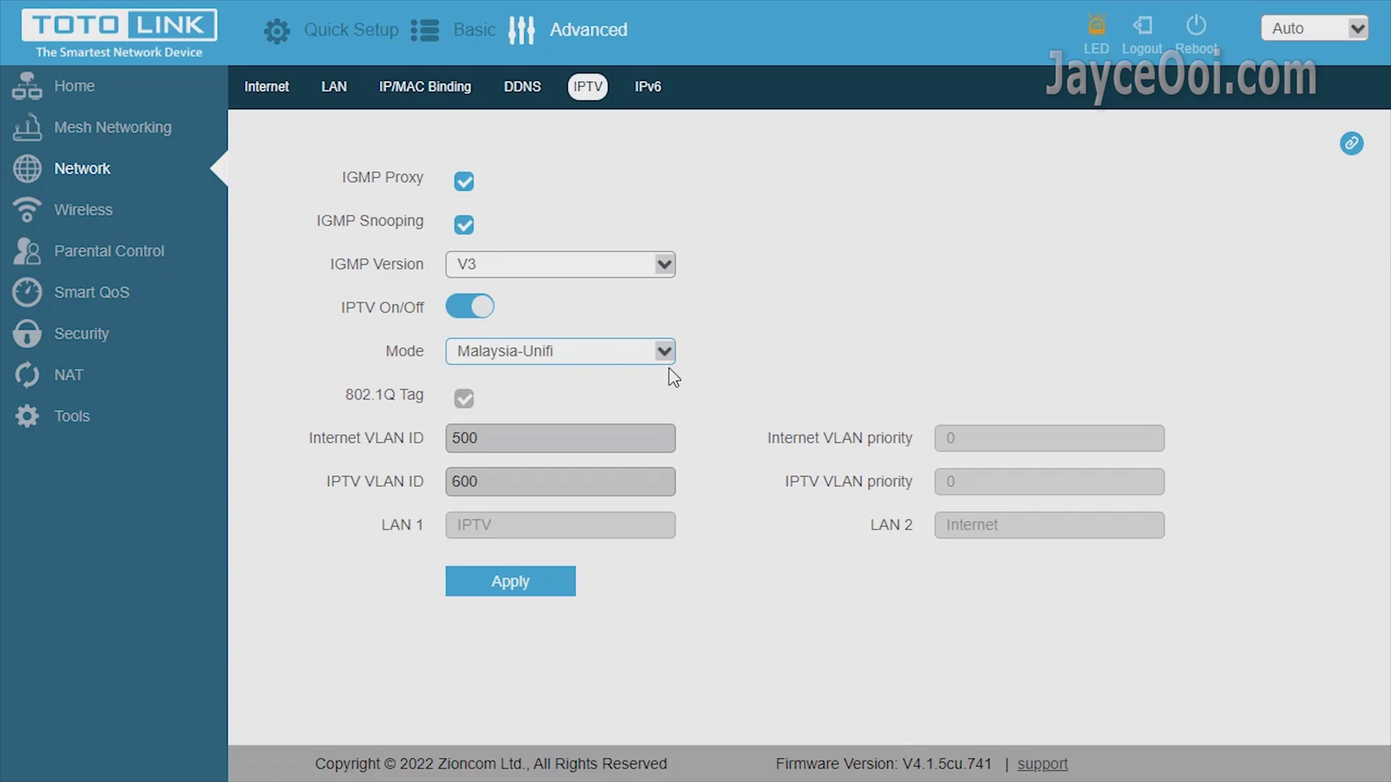
click(665, 355)
click(647, 412)
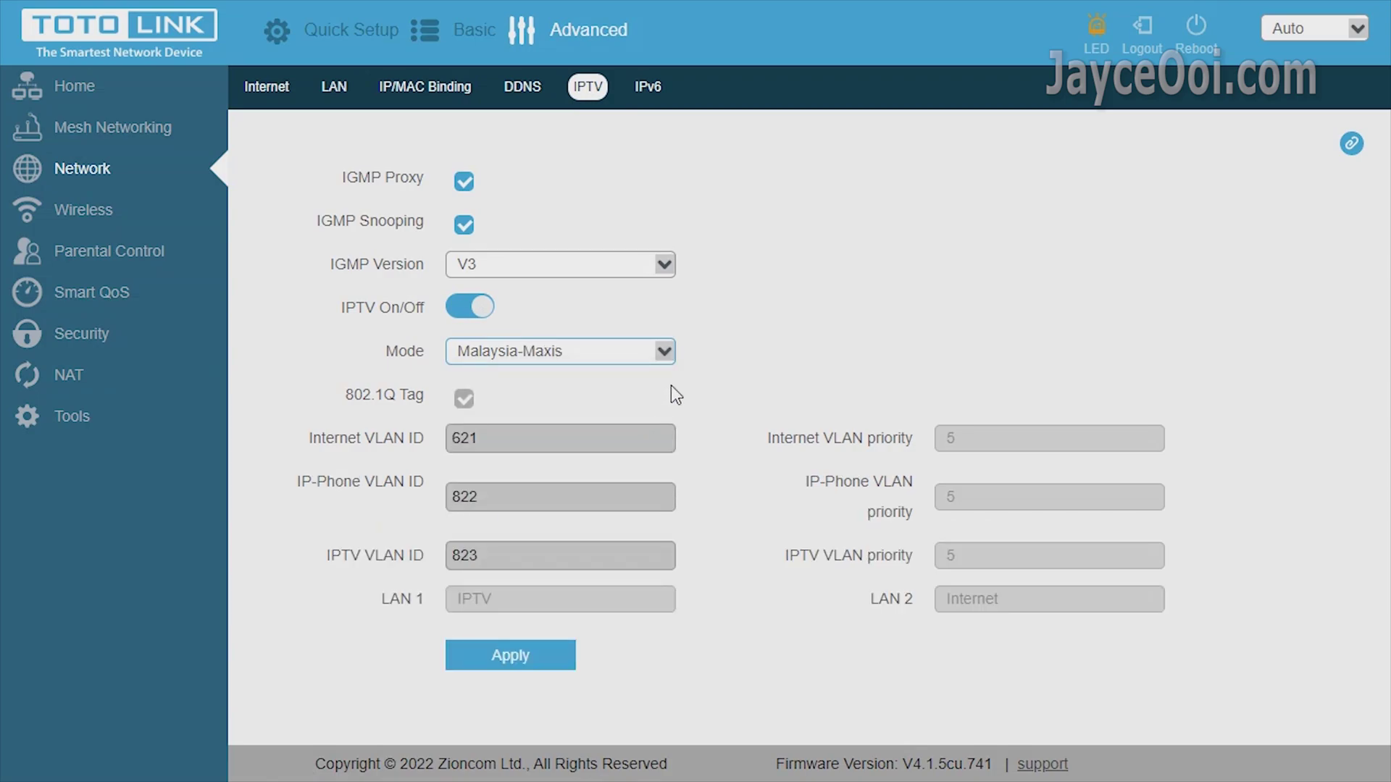
click(665, 355)
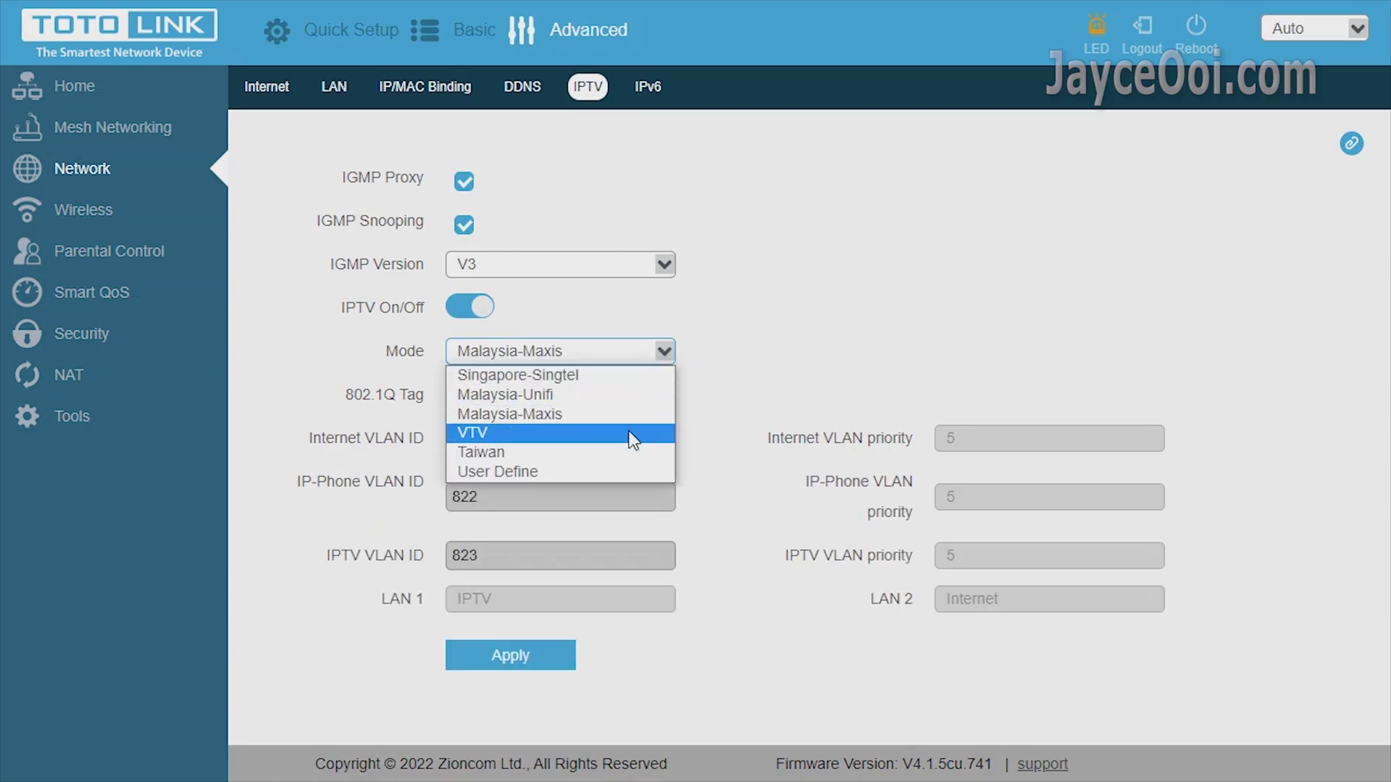
click(624, 468)
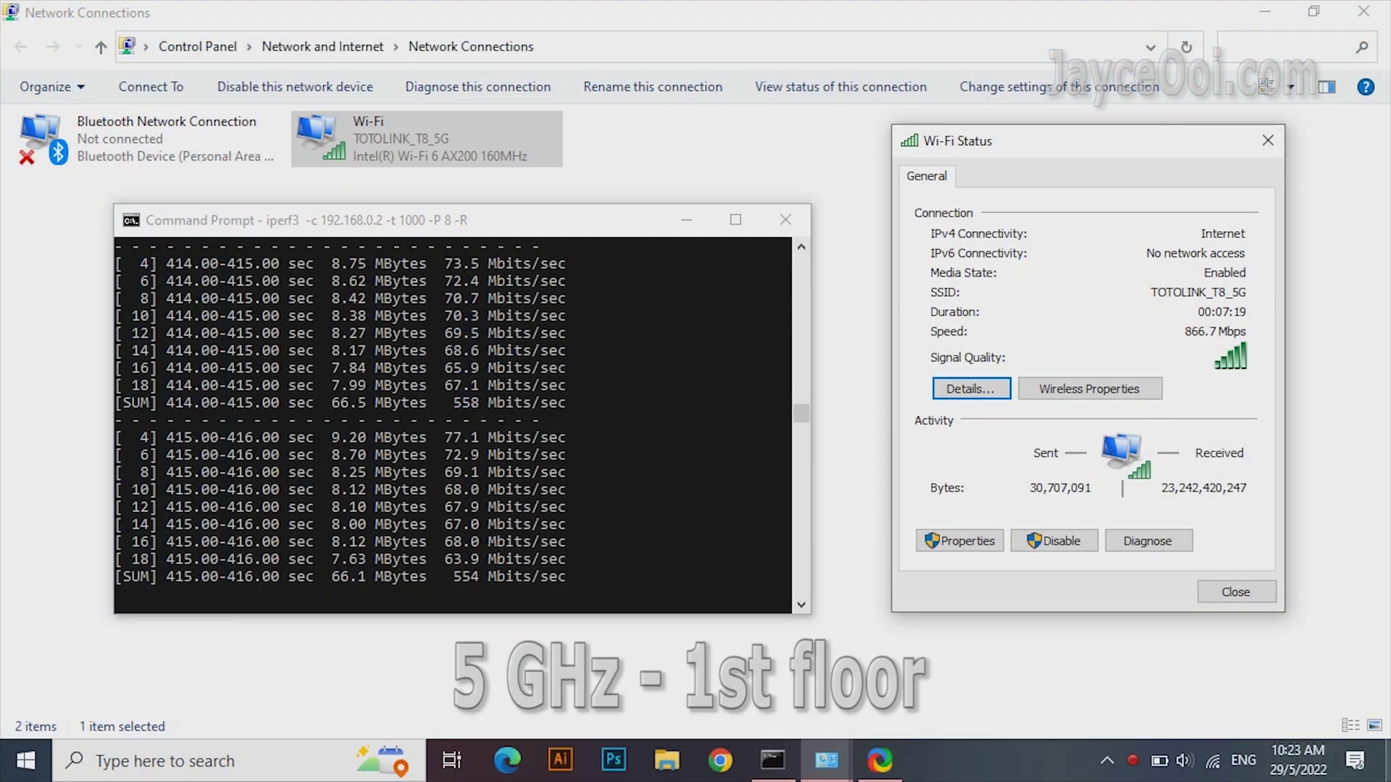